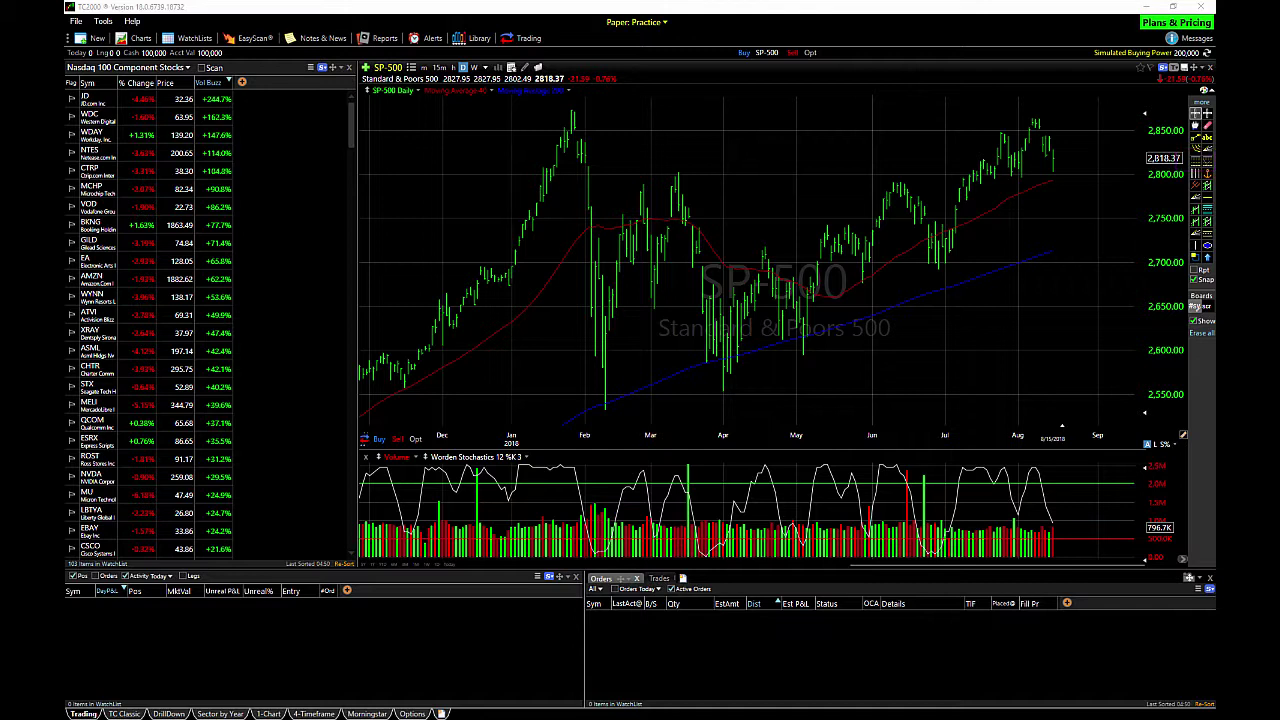
Draw a Fibonacci retracement from the mid-May high down to the late-May low
{"action": "left_click", "coordinate": [1205, 162]}
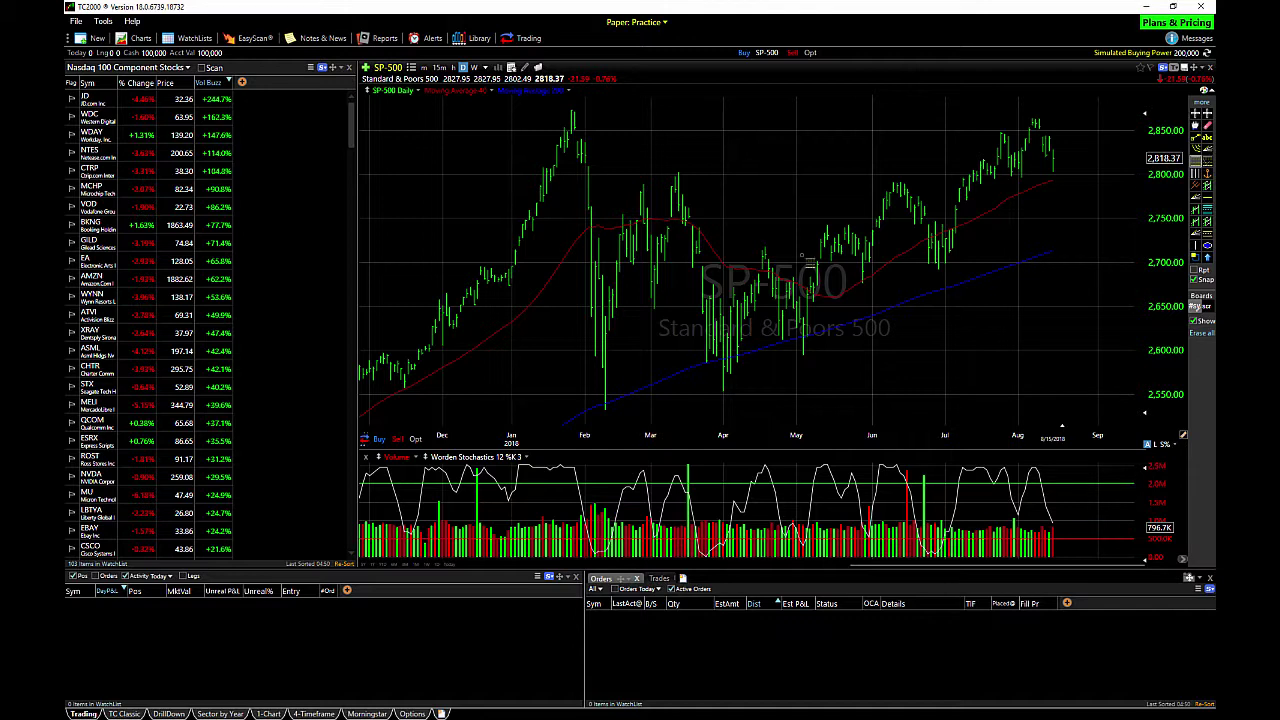
{"action": "left_click_drag", "start_coordinate": [829, 229], "coordinate": [862, 282]}
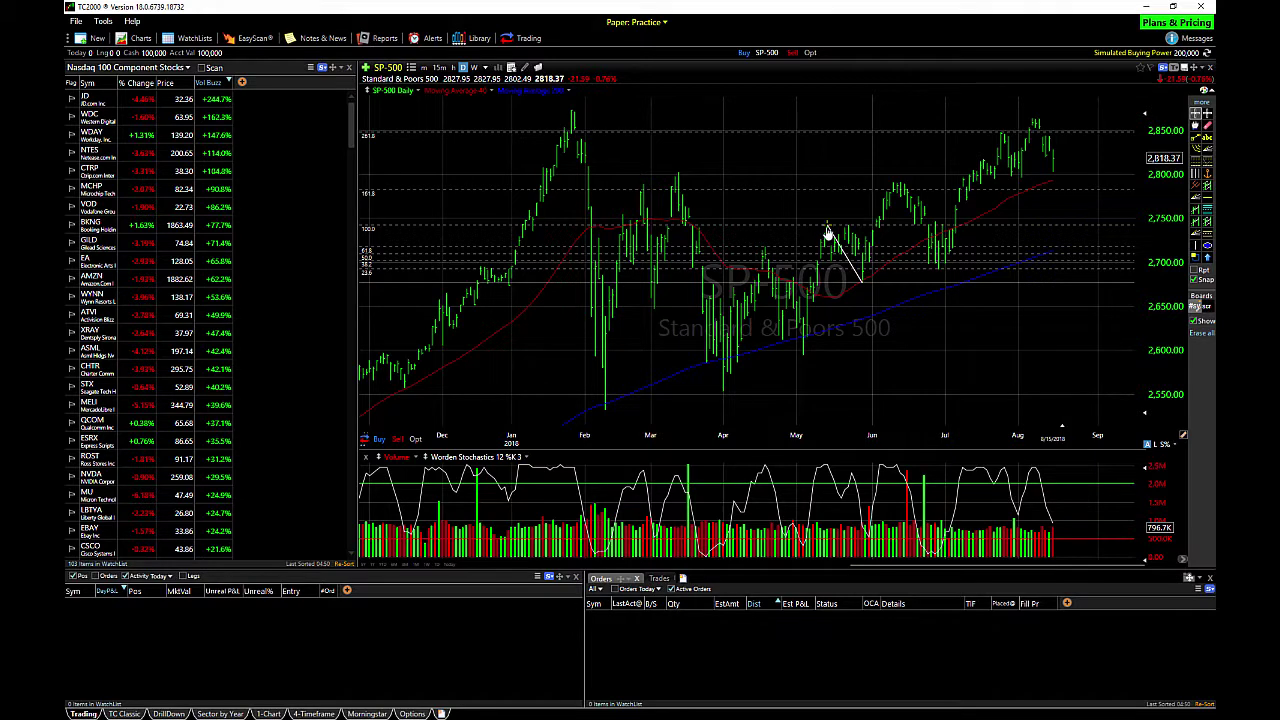
{"action": "left_click_drag", "start_coordinate": [828, 232], "coordinate": [678, 174]}
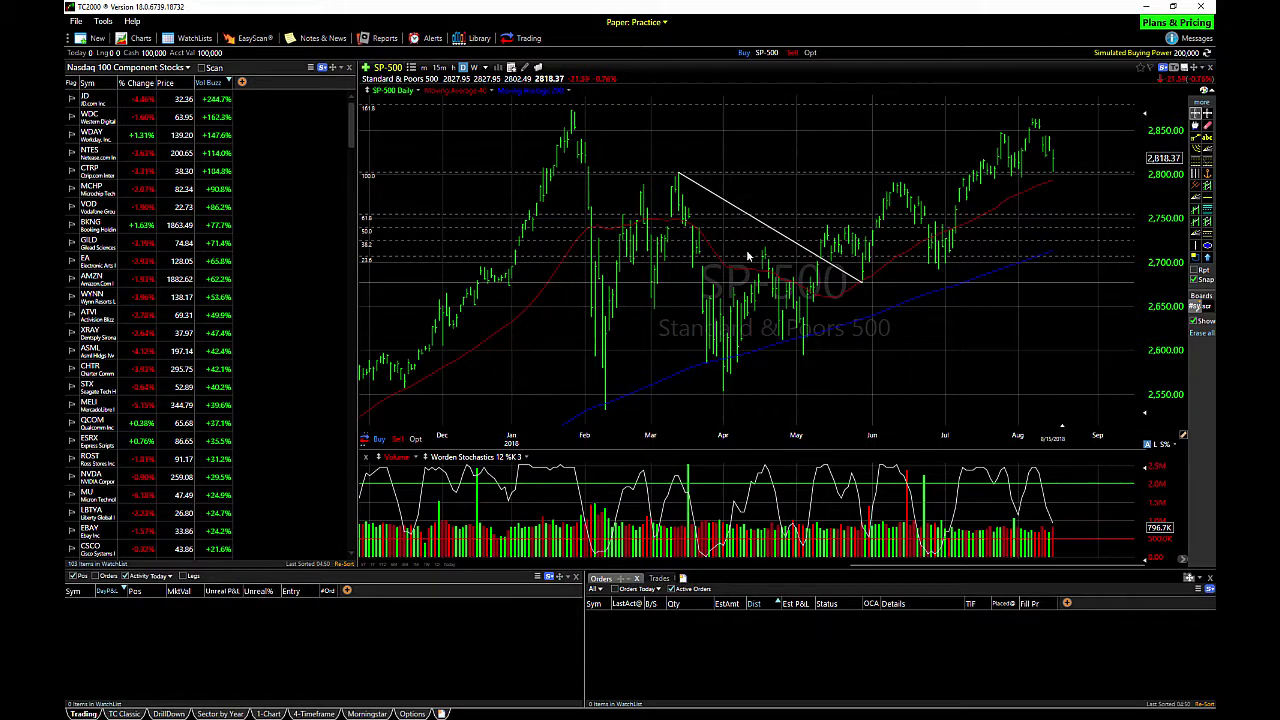
{"action": "left_click_drag", "start_coordinate": [678, 177], "coordinate": [829, 231]}
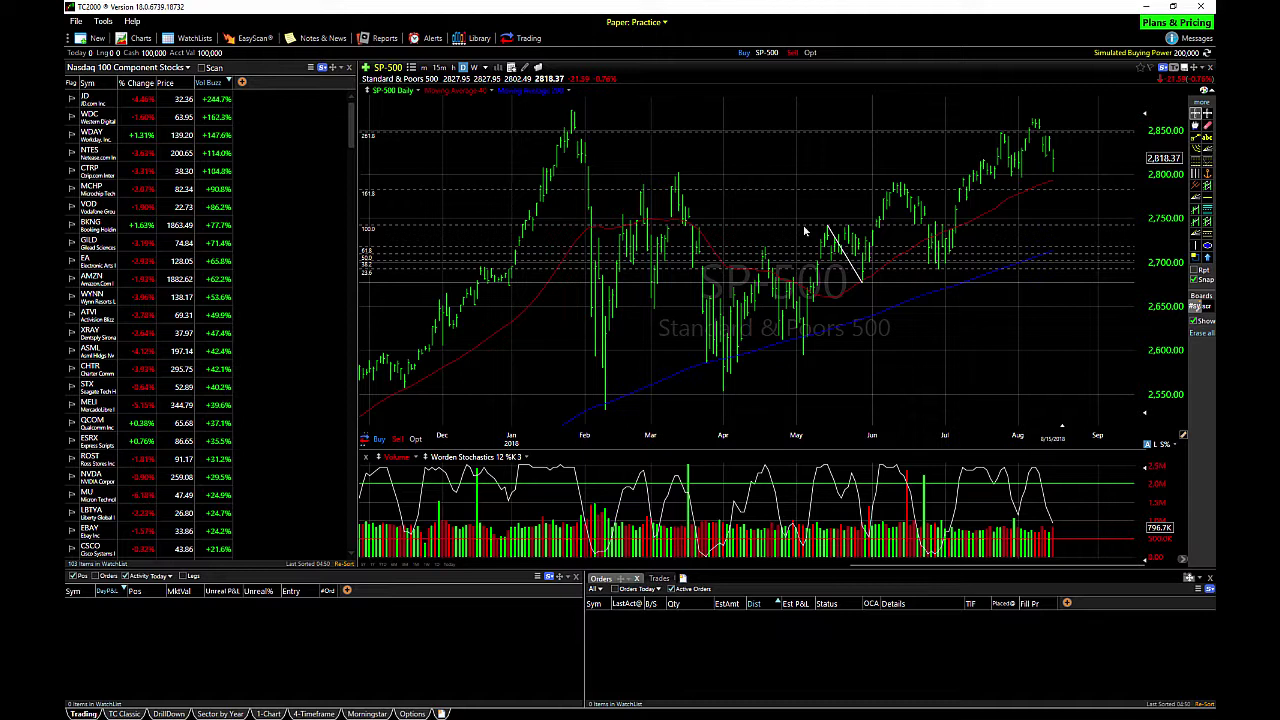
In the retracement's settings, hide every level except 100 and 161.8
{"action": "right_click", "coordinate": [855, 269]}
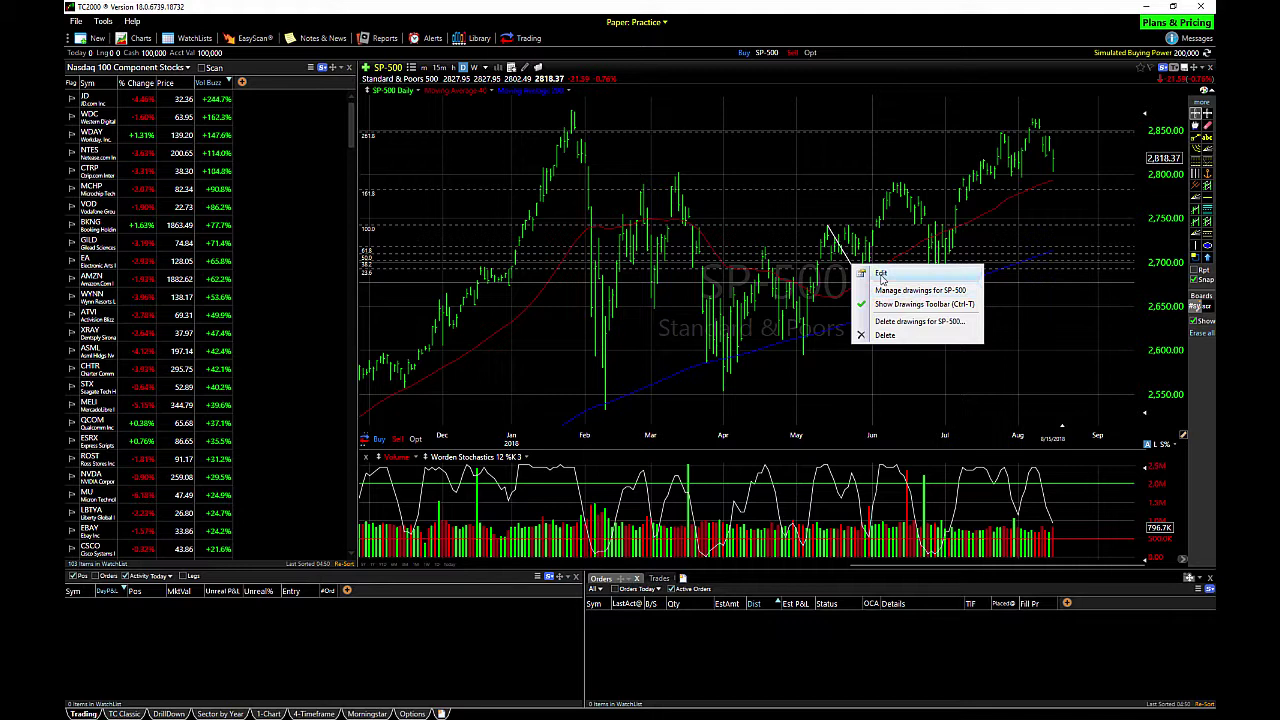
{"action": "left_click", "coordinate": [881, 276]}
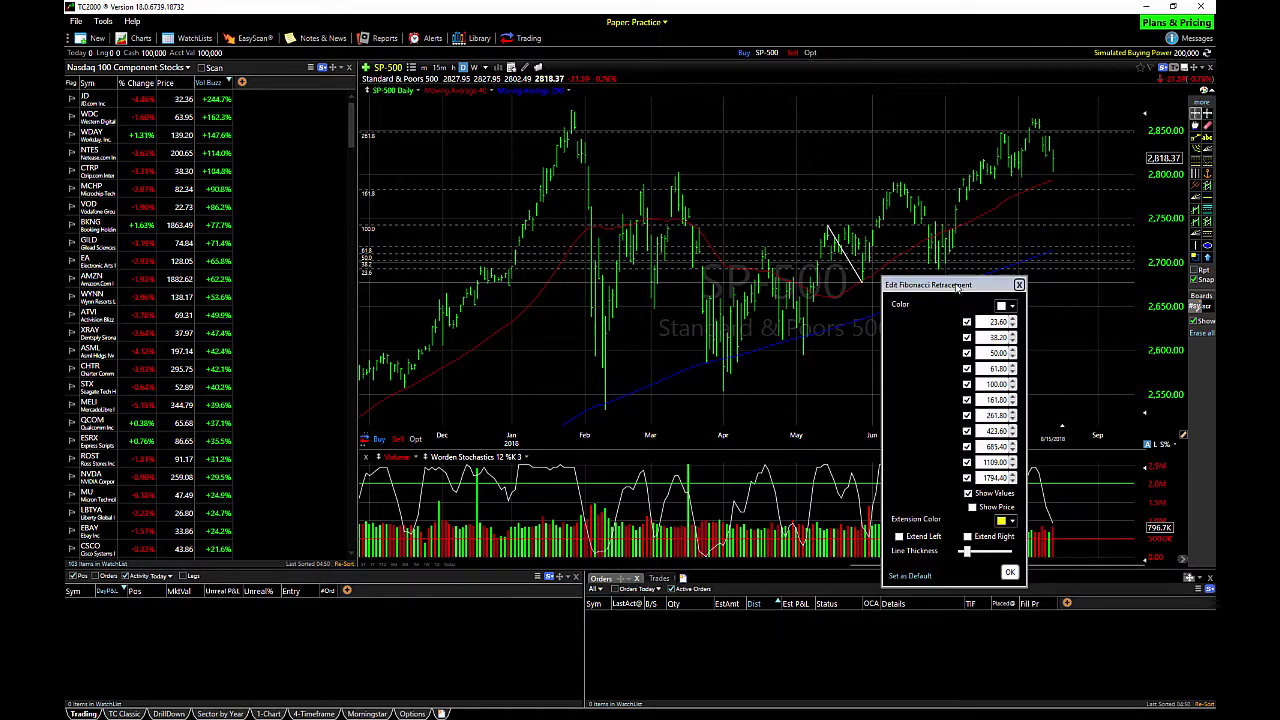
{"action": "left_click_drag", "start_coordinate": [957, 274], "coordinate": [631, 121]}
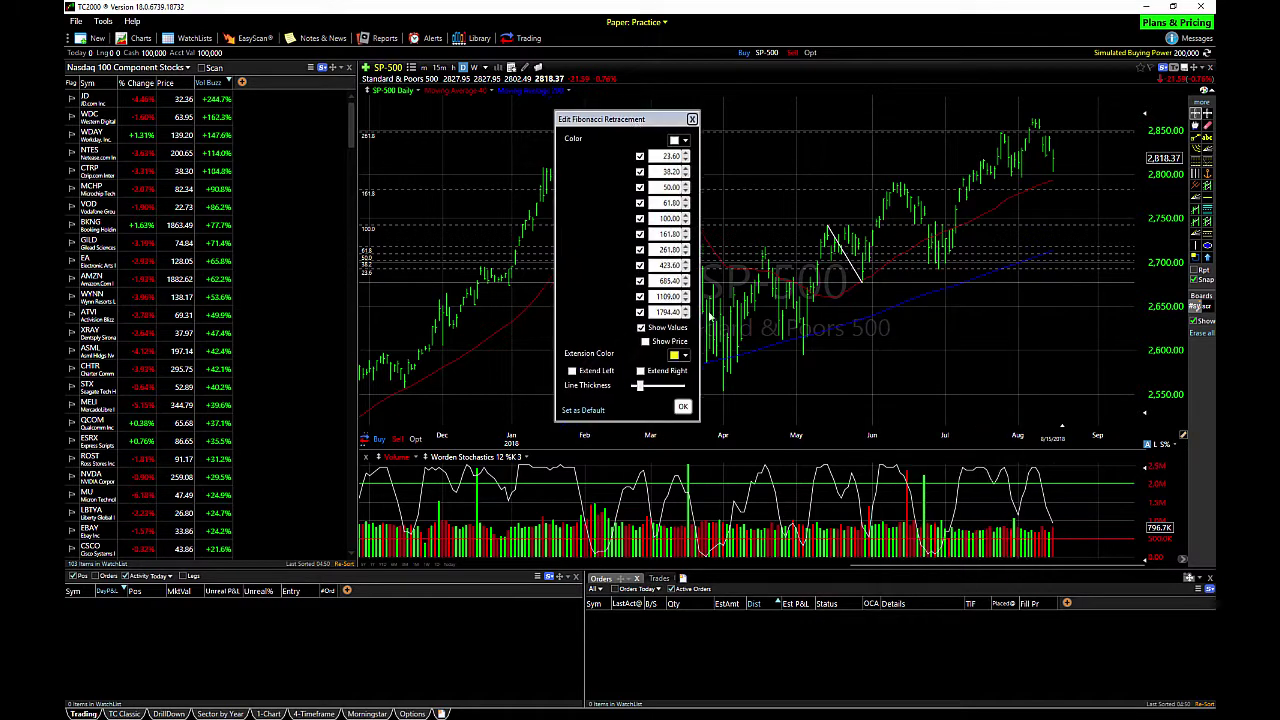
{"action": "left_click", "coordinate": [640, 156]}
{"action": "left_click", "coordinate": [640, 171]}
{"action": "left_click", "coordinate": [640, 187]}
{"action": "left_click", "coordinate": [640, 202]}
{"action": "left_click", "coordinate": [640, 265]}
{"action": "left_click", "coordinate": [640, 281]}
{"action": "left_click", "coordinate": [640, 296]}
{"action": "left_click", "coordinate": [640, 312]}
Change the 100 level to 127.2 and save the retracement settings as default
{"action": "double_click", "coordinate": [661, 218]}
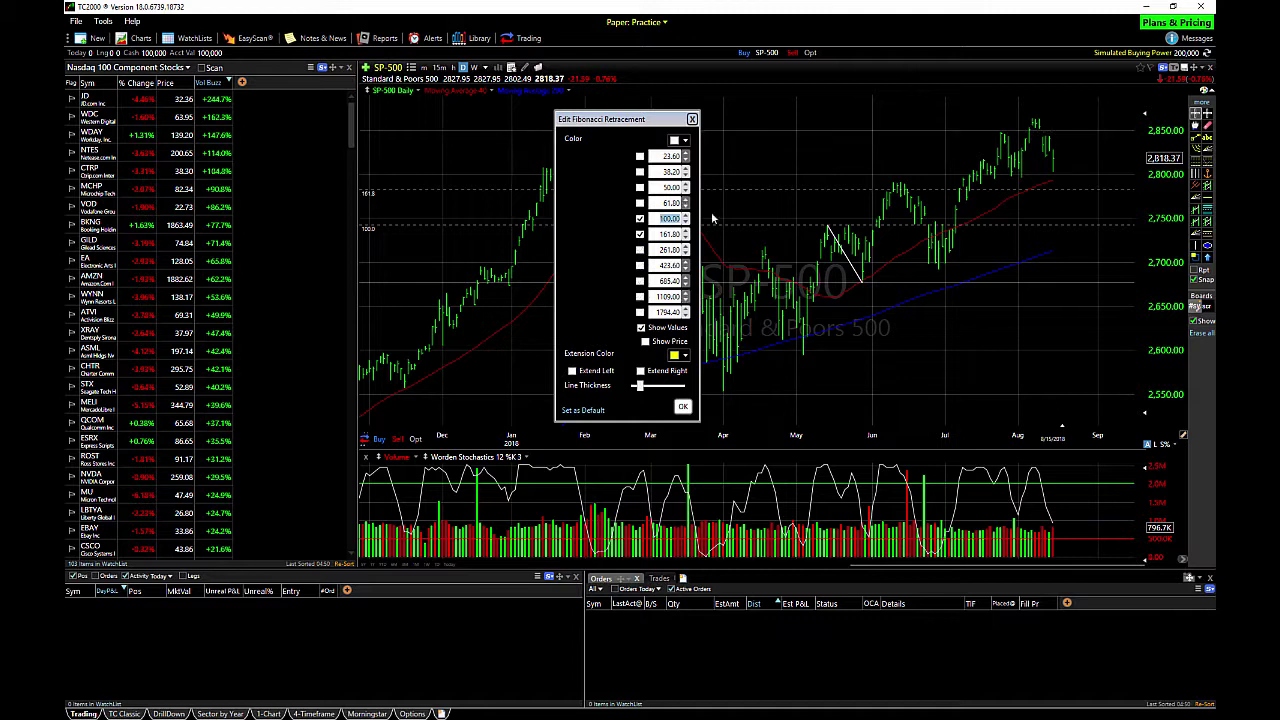
{"action": "type", "text": "127.2"}
{"action": "left_click", "coordinate": [640, 371]}
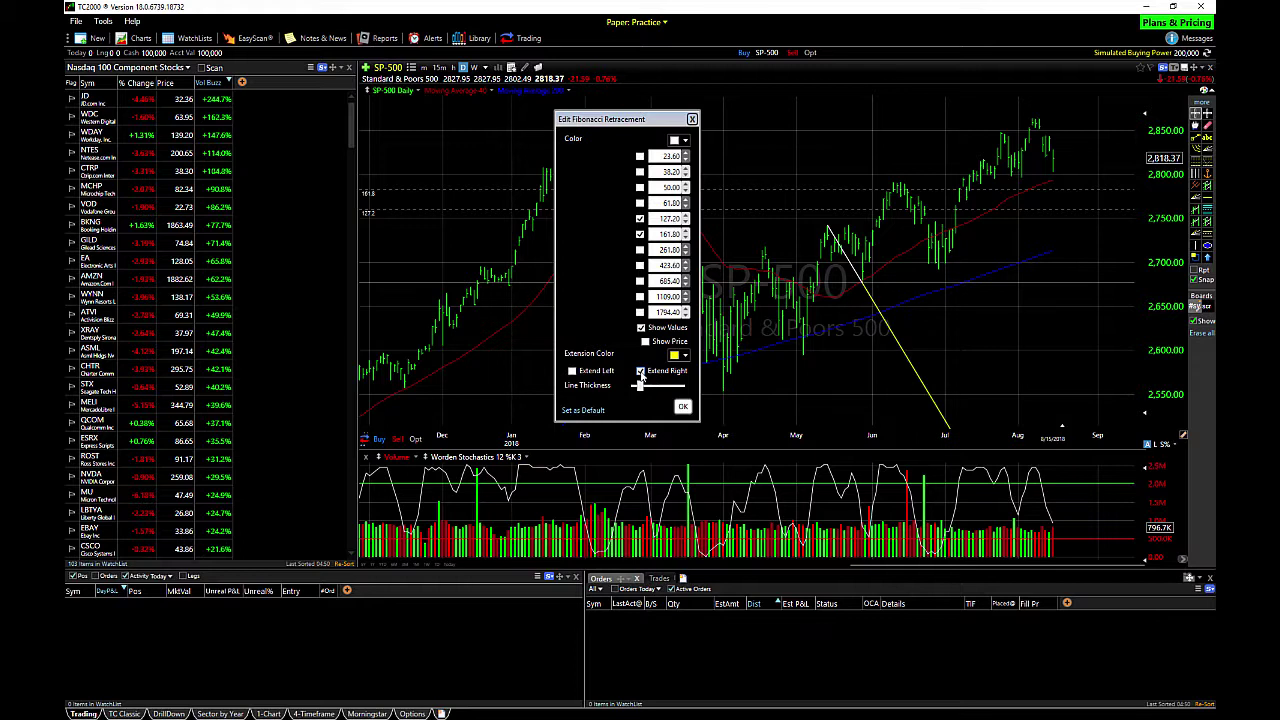
{"action": "left_click", "coordinate": [640, 371]}
{"action": "left_click", "coordinate": [588, 411]}
{"action": "left_click", "coordinate": [682, 407]}
{"action": "left_click", "coordinate": [1195, 162]}
Draw a line from the late-January peak, then delete all drawings on the SP-500 chart
{"action": "left_click_drag", "start_coordinate": [574, 111], "coordinate": [665, 125]}
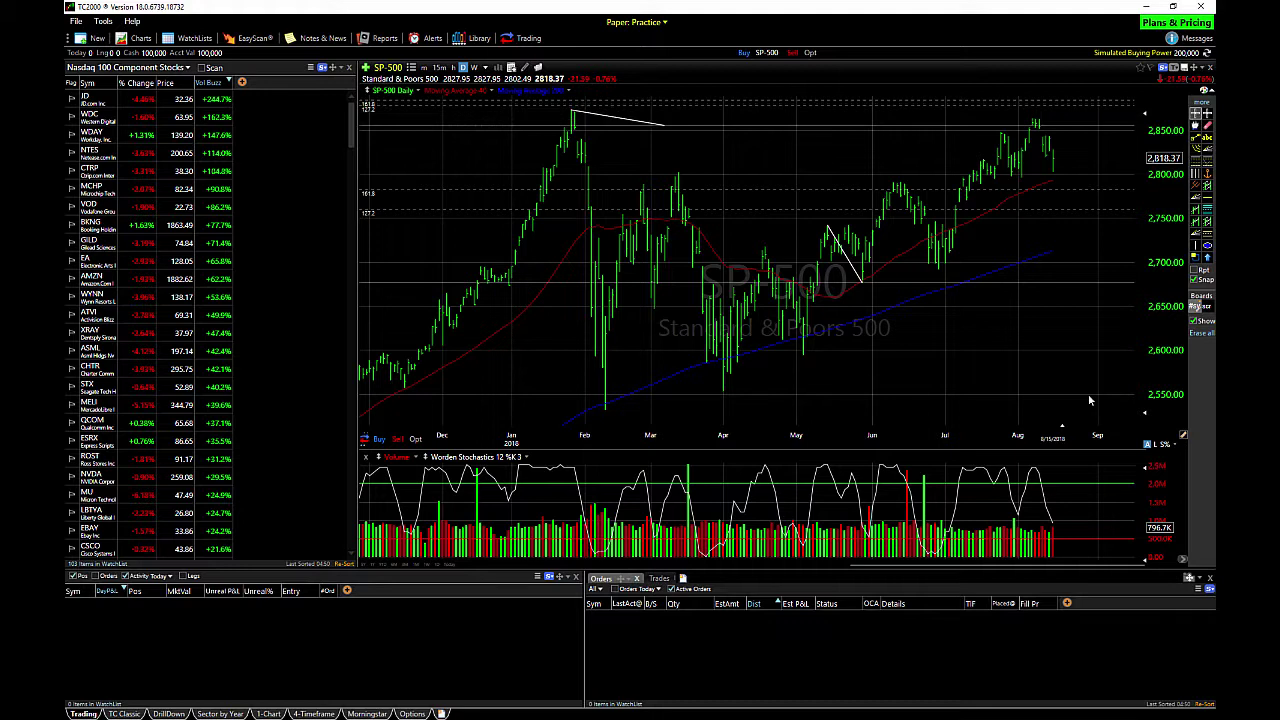
{"action": "right_click", "coordinate": [1114, 148]}
{"action": "mouse_move", "coordinate": [1136, 193]}
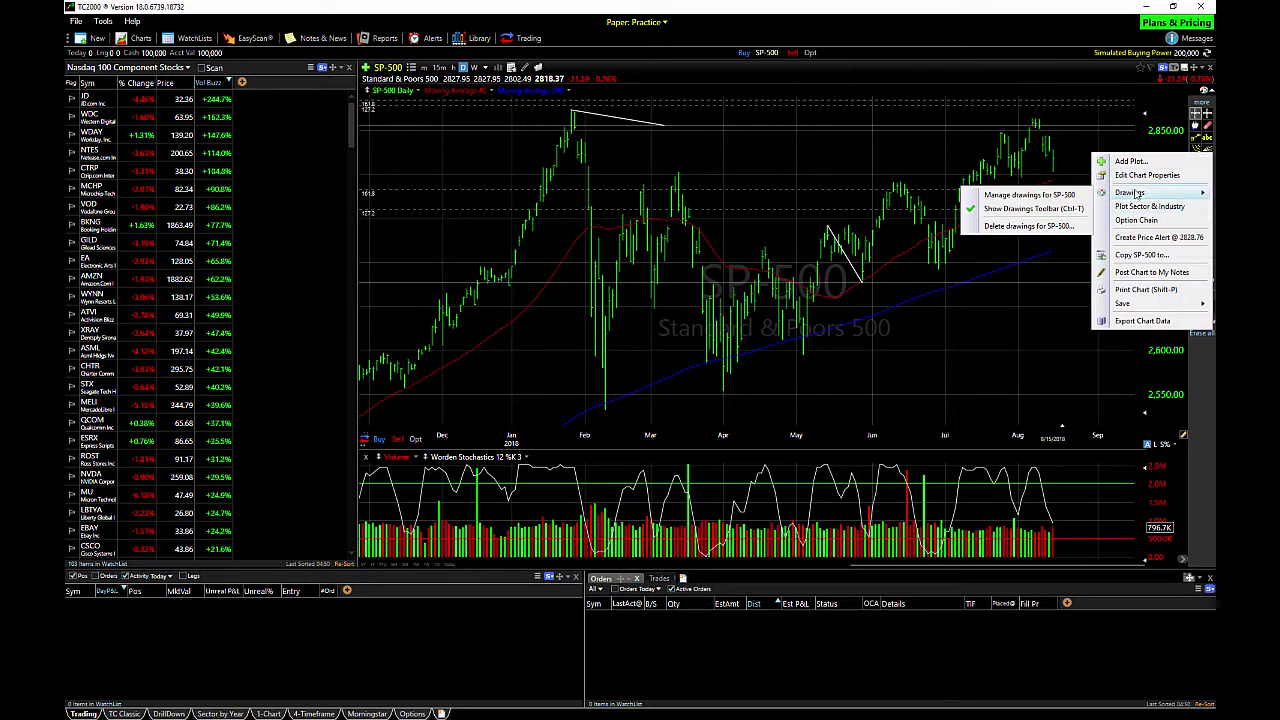
{"action": "left_click", "coordinate": [1028, 225]}
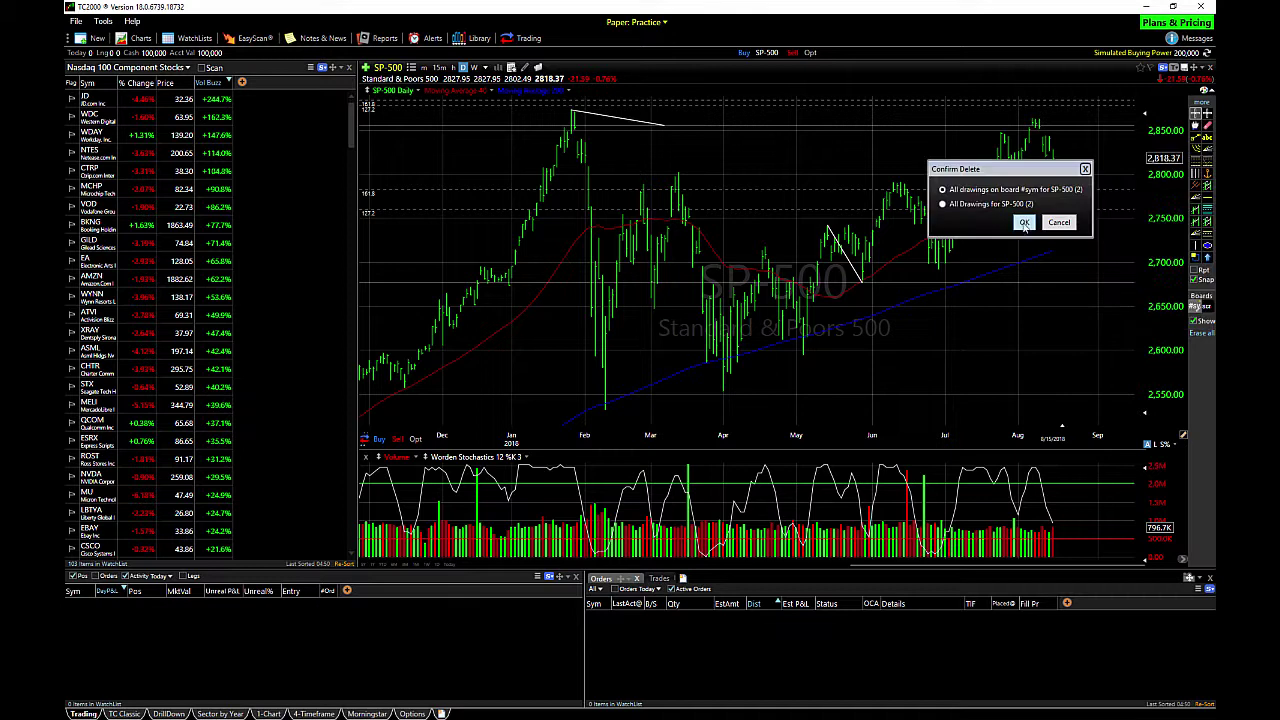
{"action": "left_click", "coordinate": [1024, 222]}
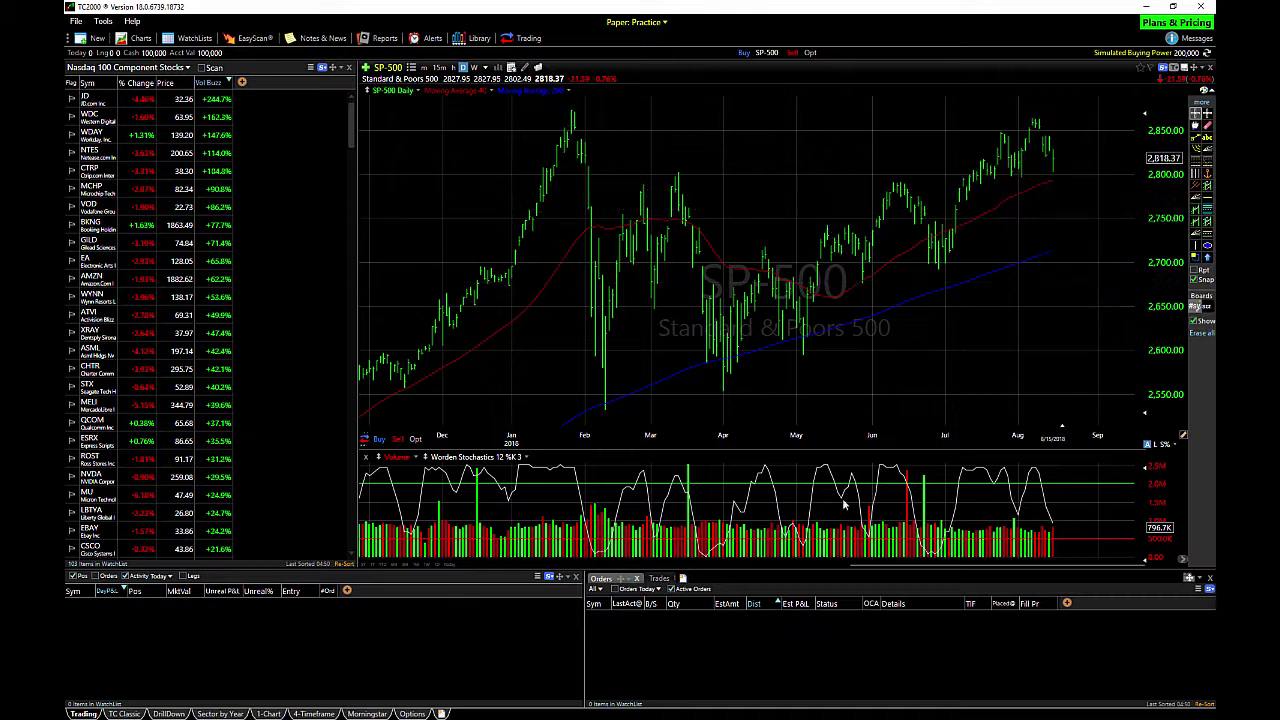
Draw a Fibonacci projection through the mid-May high, late-May low and early-August peak
{"action": "left_click", "coordinate": [1207, 165]}
{"action": "left_click", "coordinate": [827, 228]}
{"action": "left_click", "coordinate": [860, 257]}
{"action": "left_click_drag", "start_coordinate": [862, 257], "coordinate": [862, 284]}
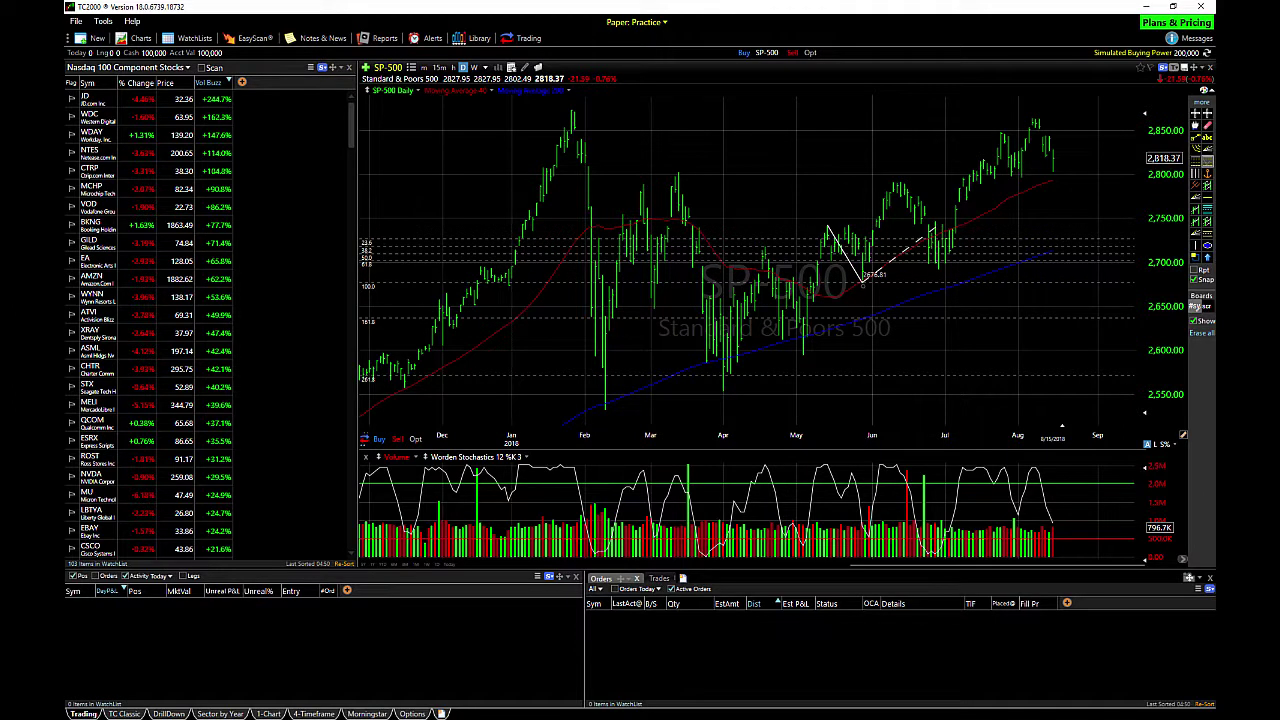
{"action": "key", "text": "Escape"}
{"action": "left_click_drag", "start_coordinate": [948, 212], "coordinate": [1033, 123]}
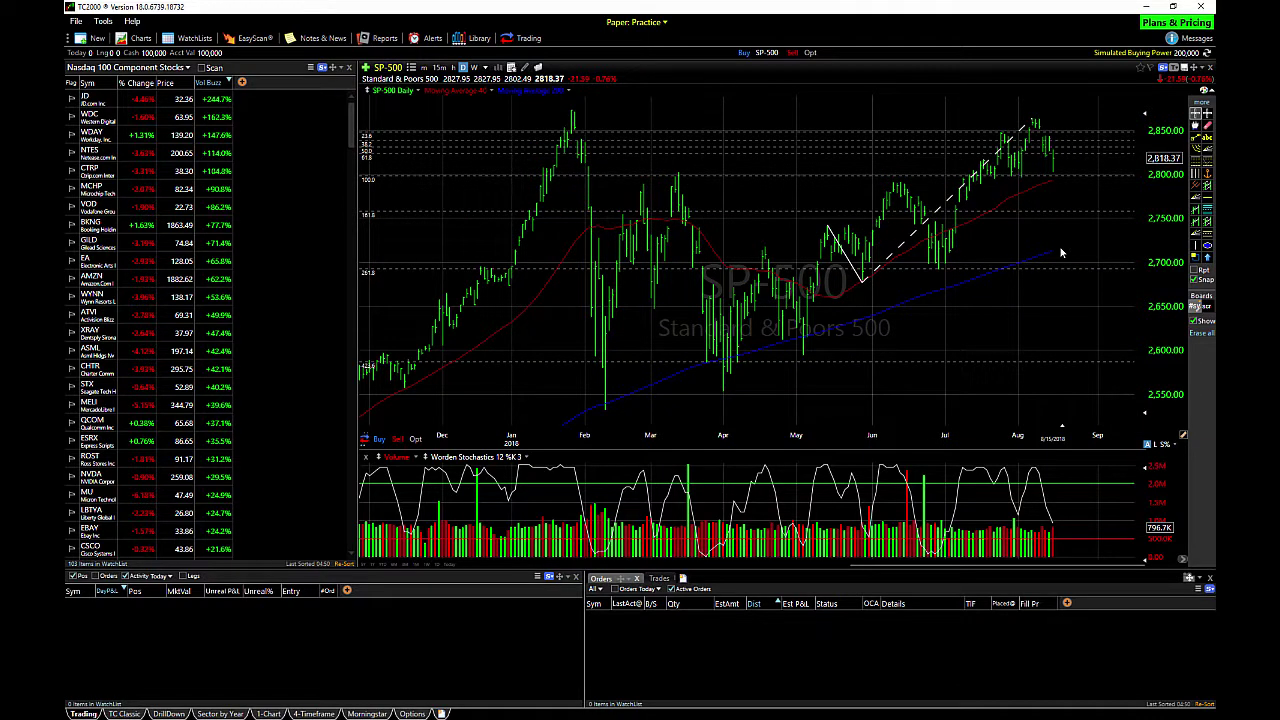
In the projection's settings, hide every level except 100.00
{"action": "right_click", "coordinate": [853, 269]}
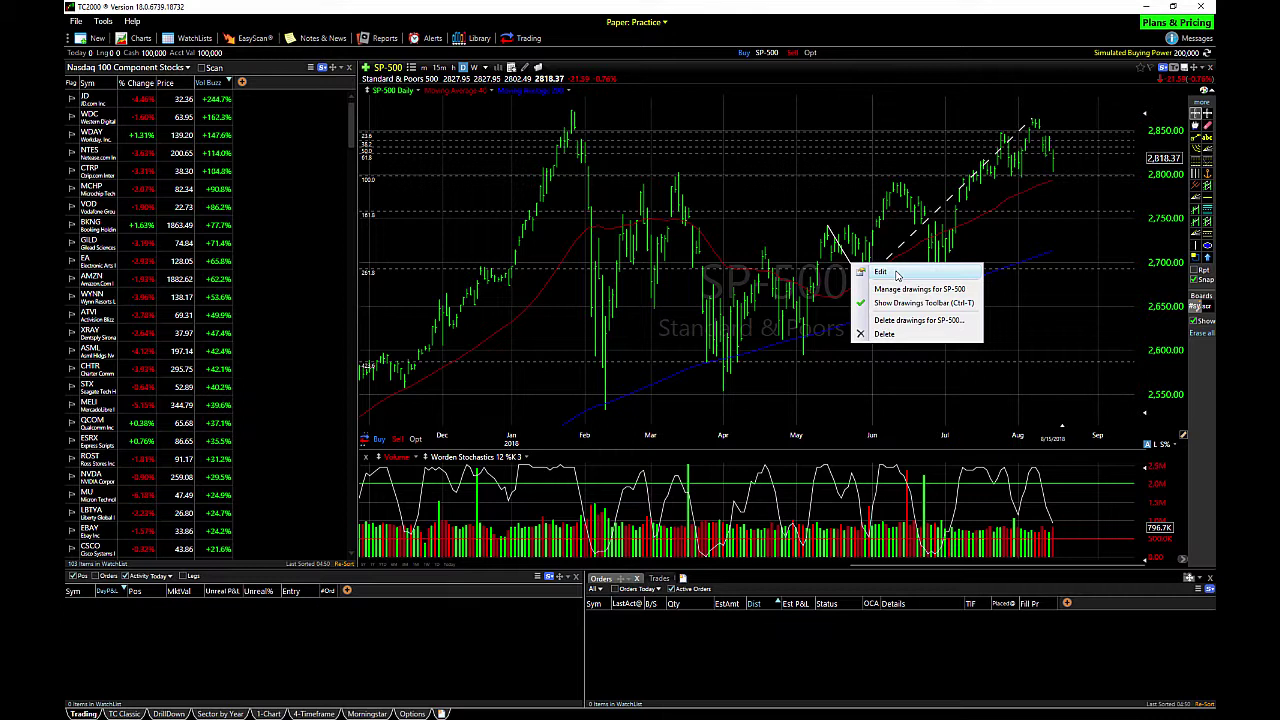
{"action": "left_click", "coordinate": [897, 273]}
{"action": "left_click_drag", "start_coordinate": [934, 245], "coordinate": [584, 130]}
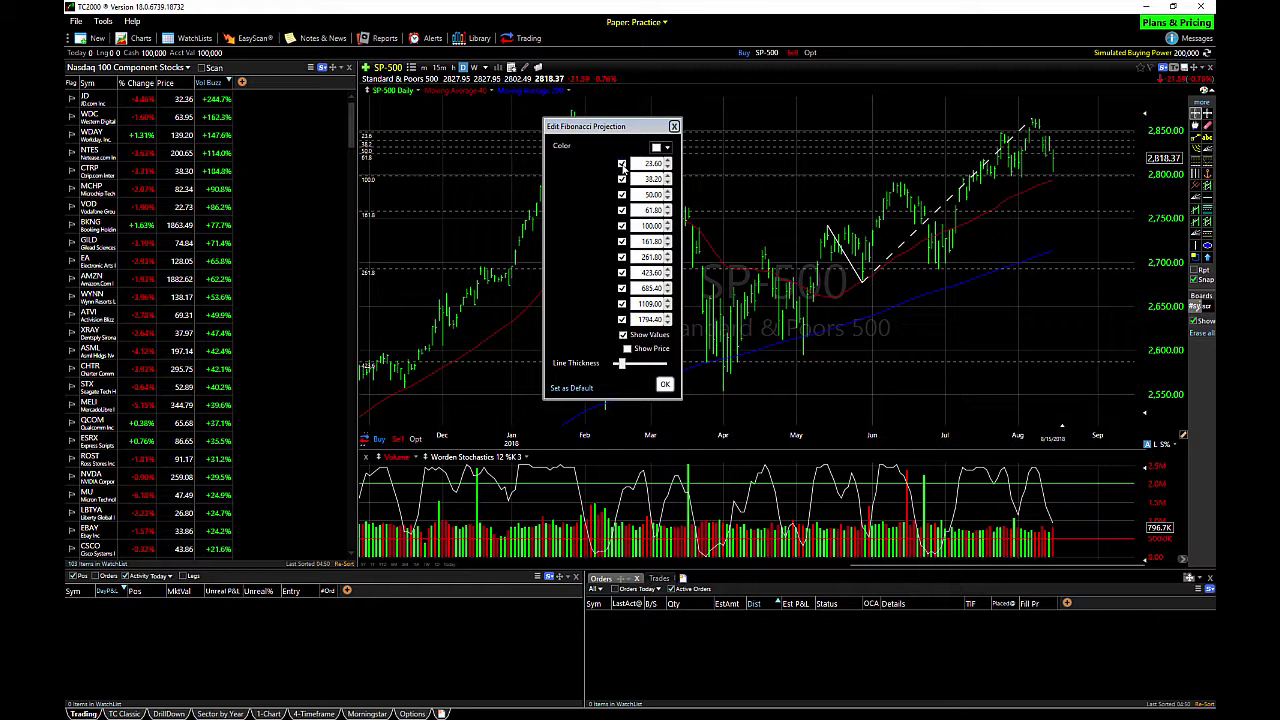
{"action": "left_click", "coordinate": [622, 163]}
{"action": "left_click", "coordinate": [622, 178]}
{"action": "left_click", "coordinate": [622, 194]}
{"action": "left_click", "coordinate": [622, 210]}
{"action": "left_click", "coordinate": [622, 241]}
{"action": "left_click", "coordinate": [622, 257]}
{"action": "left_click", "coordinate": [622, 272]}
{"action": "left_click", "coordinate": [622, 288]}
{"action": "left_click", "coordinate": [622, 320]}
Show the price on the 100 level and save the projection settings as default
{"action": "left_click", "coordinate": [627, 348]}
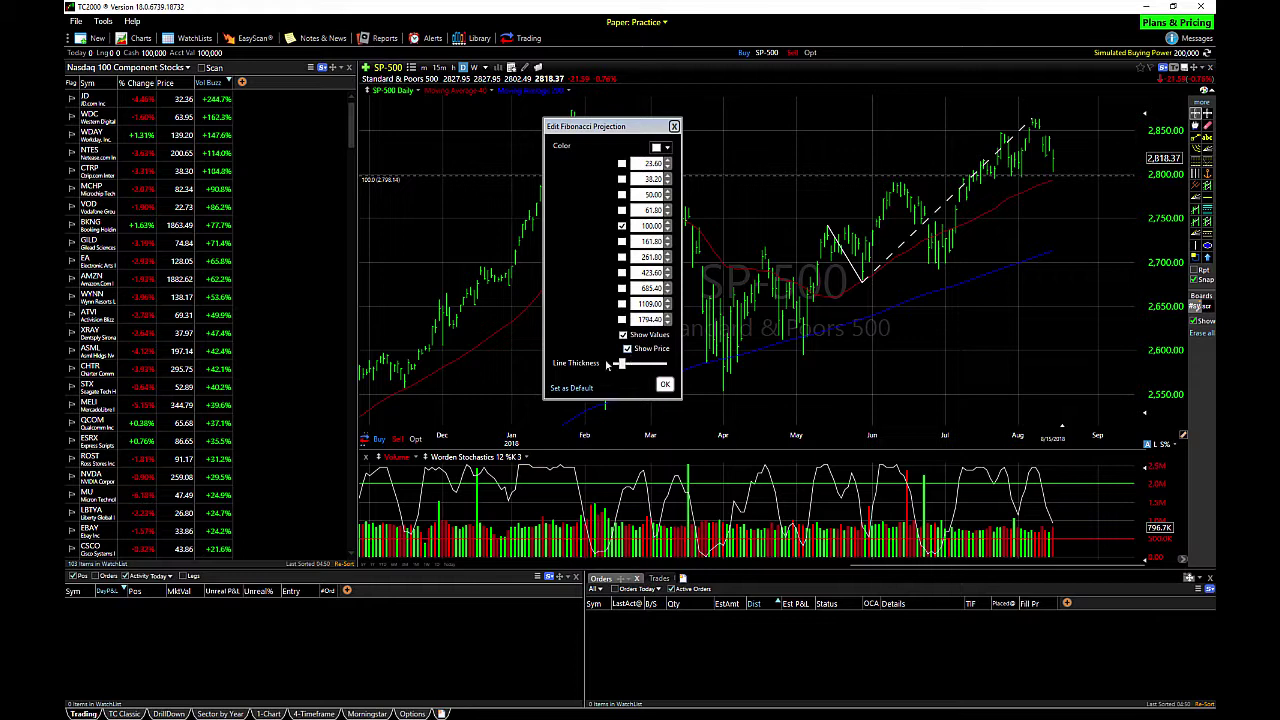
{"action": "left_click", "coordinate": [566, 389]}
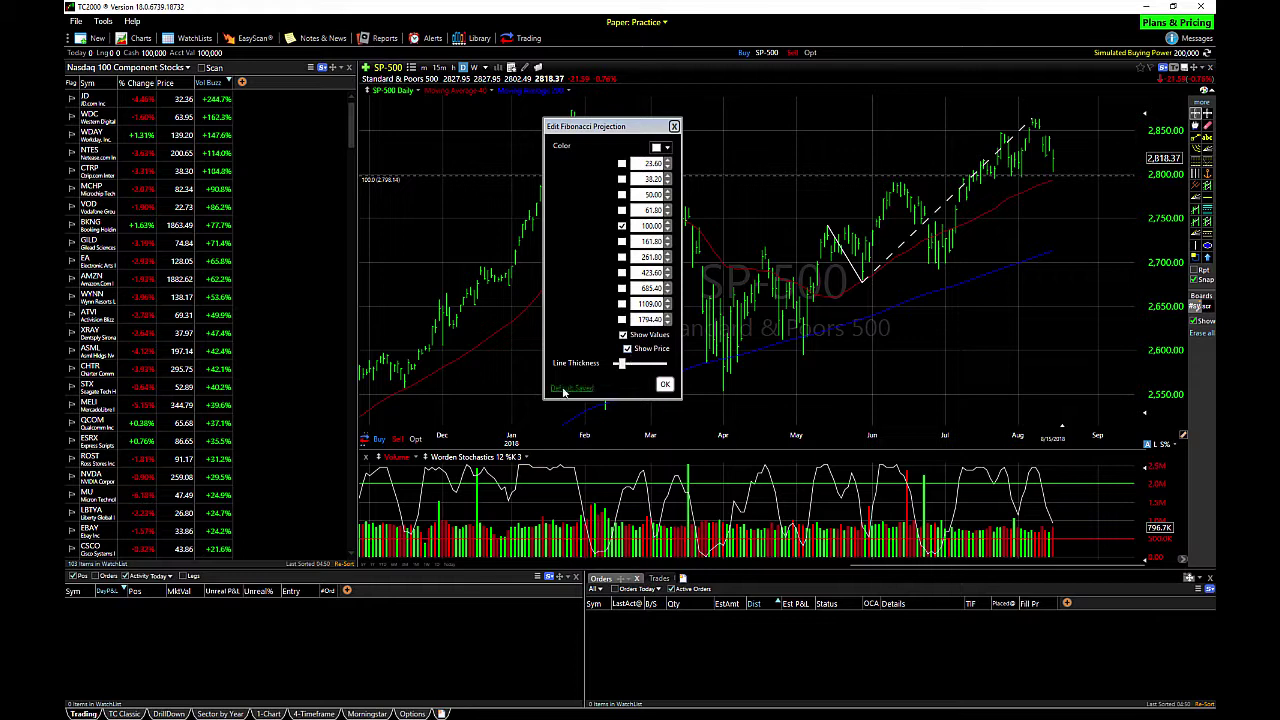
{"action": "left_click", "coordinate": [665, 386]}
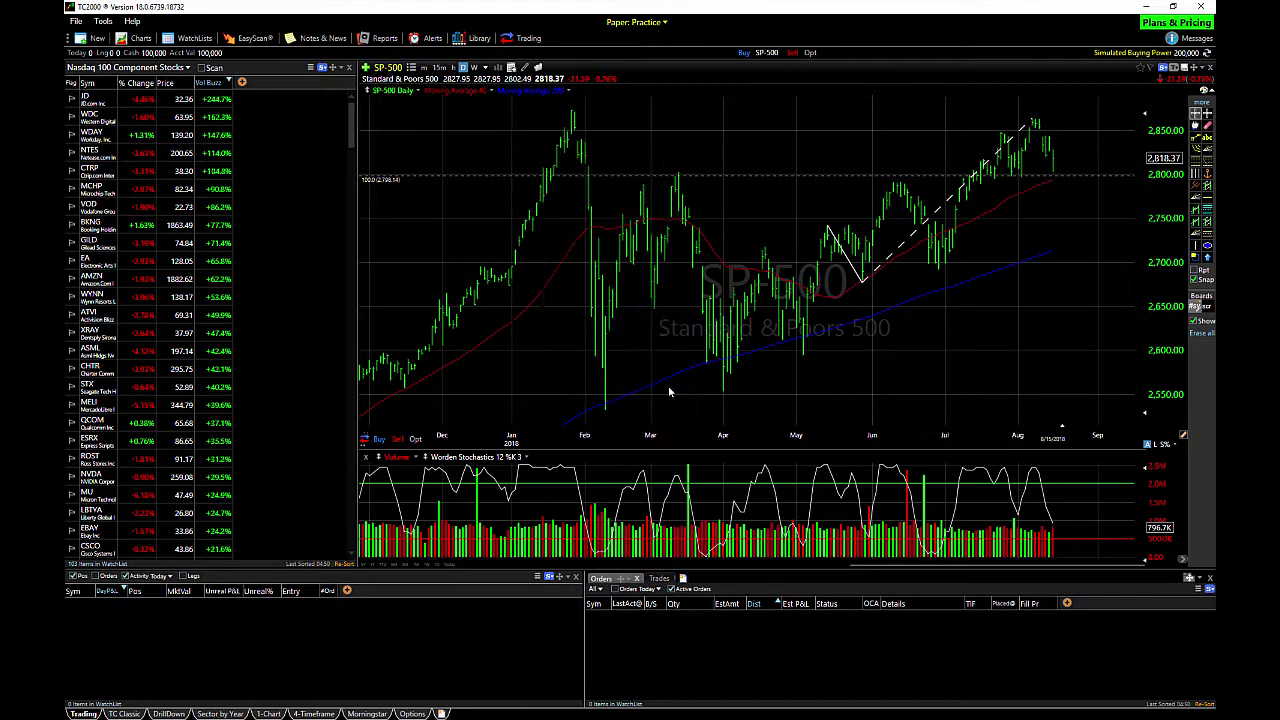
Draw a second Fibonacci projection from the mid-April high through the early-May low to the August high
{"action": "left_click", "coordinate": [1207, 160]}
{"action": "mouse_move", "coordinate": [764, 250]}
{"action": "left_mouse_down"}
{"action": "mouse_move", "coordinate": [795, 282]}
{"action": "mouse_move", "coordinate": [805, 353]}
{"action": "left_mouse_up"}
{"action": "left_click_drag", "start_coordinate": [880, 251], "coordinate": [1032, 120]}
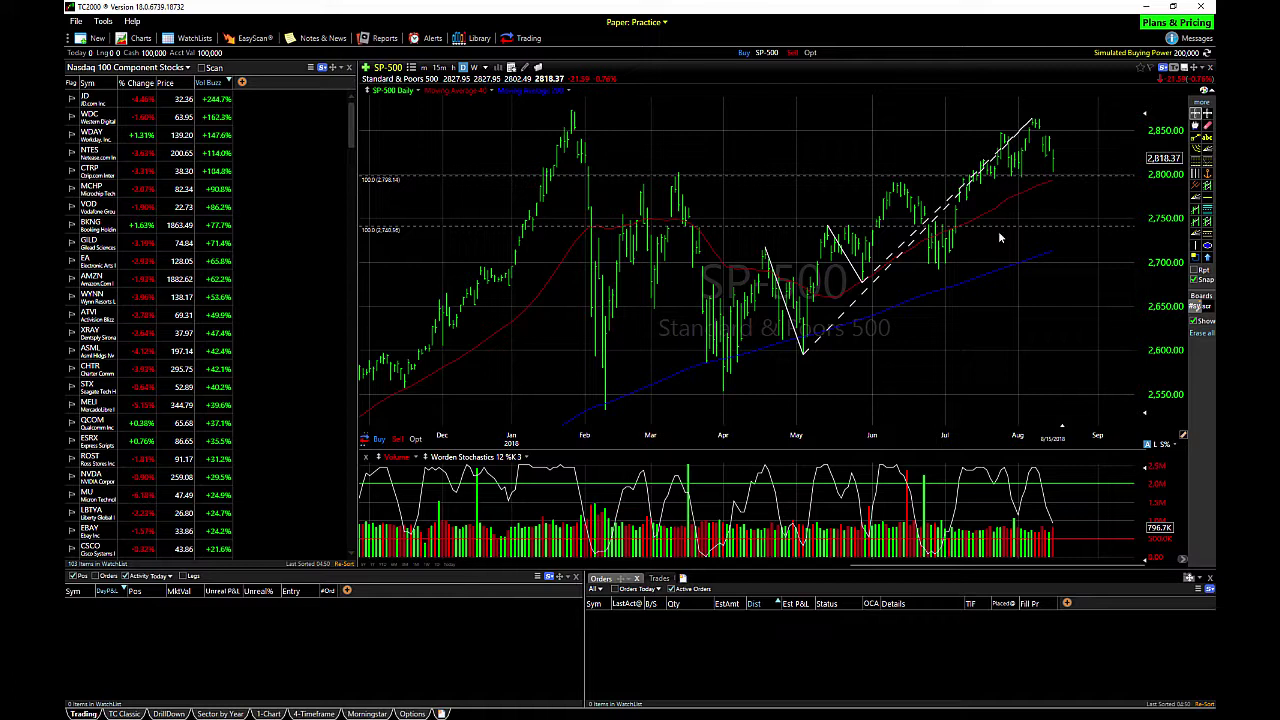